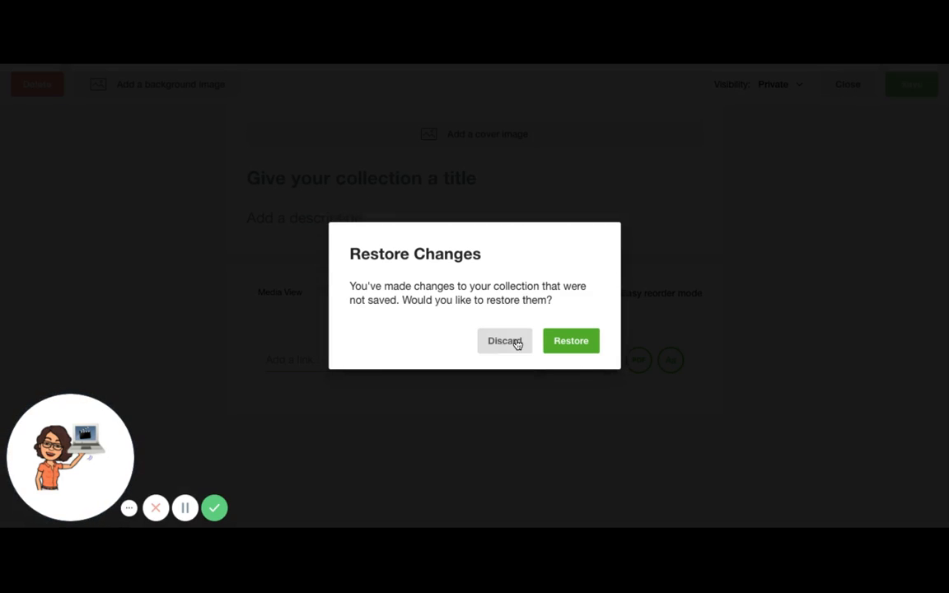
Discard the unsaved changes and title the new collection "Dogs"
left_click(515, 342)
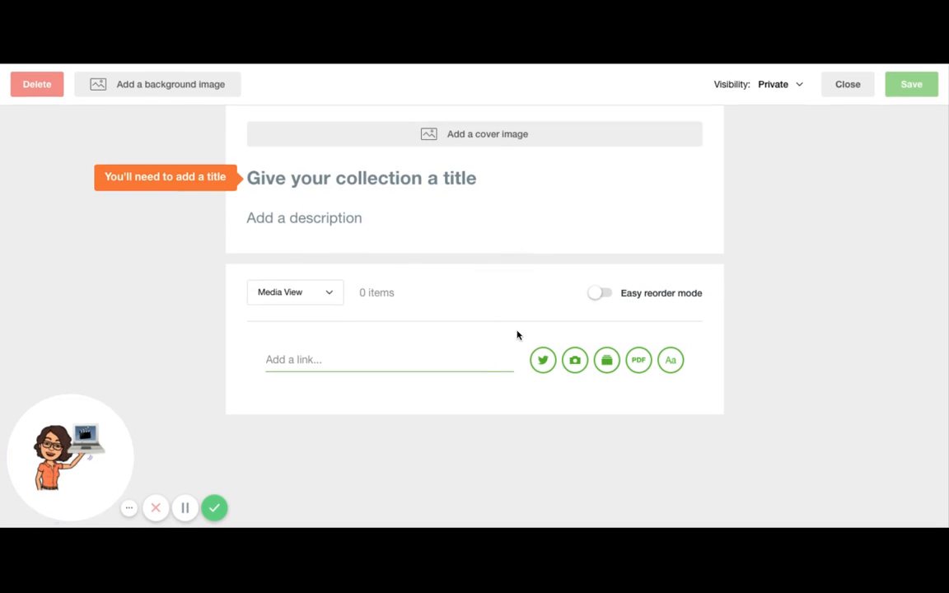
left_click(381, 181)
type("Dogs")
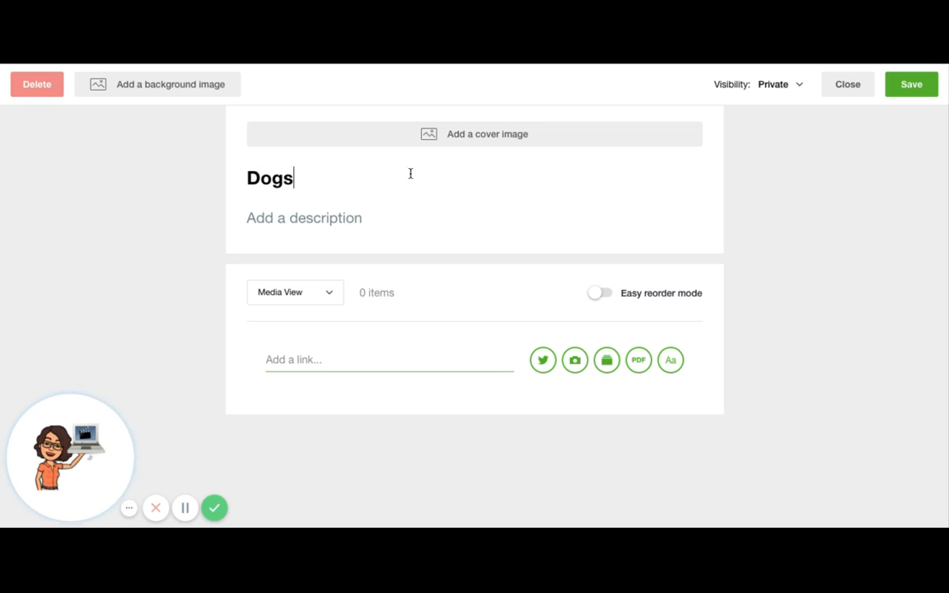
Search the Unsplash photos for "dogs" and set the brown-and-black dog resting its head on a cushion as the cover image
left_click(455, 142)
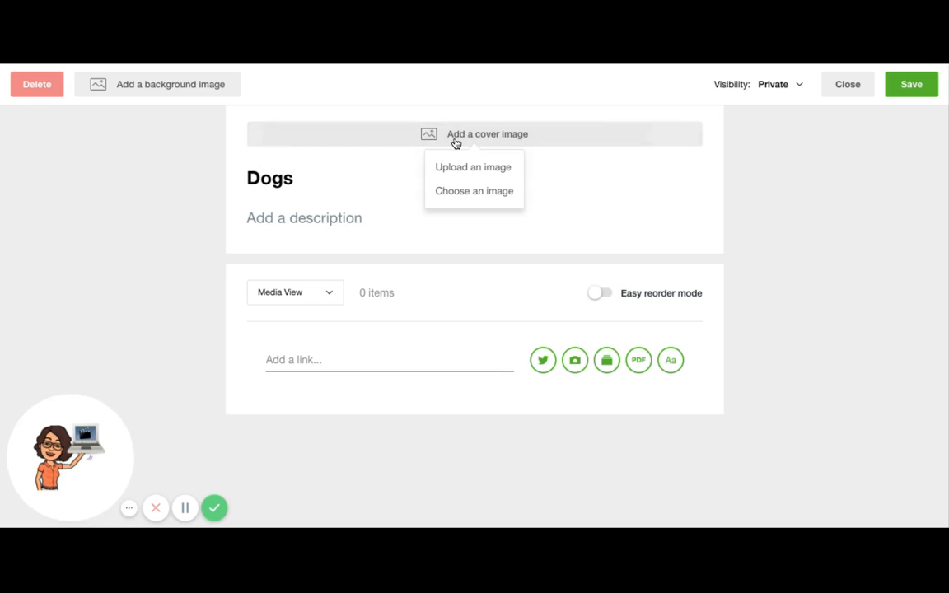
left_click(456, 201)
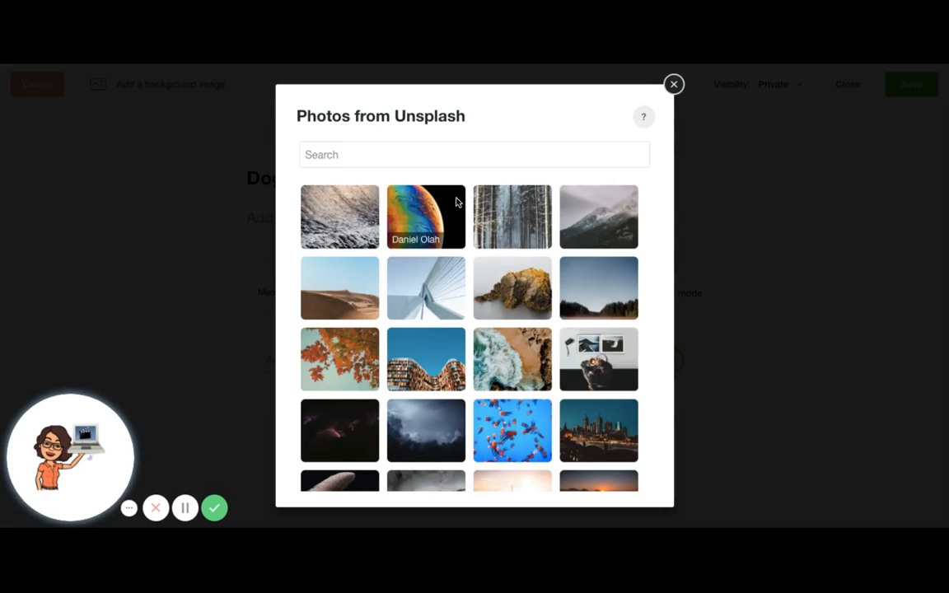
scroll(429, 279, "down", 4)
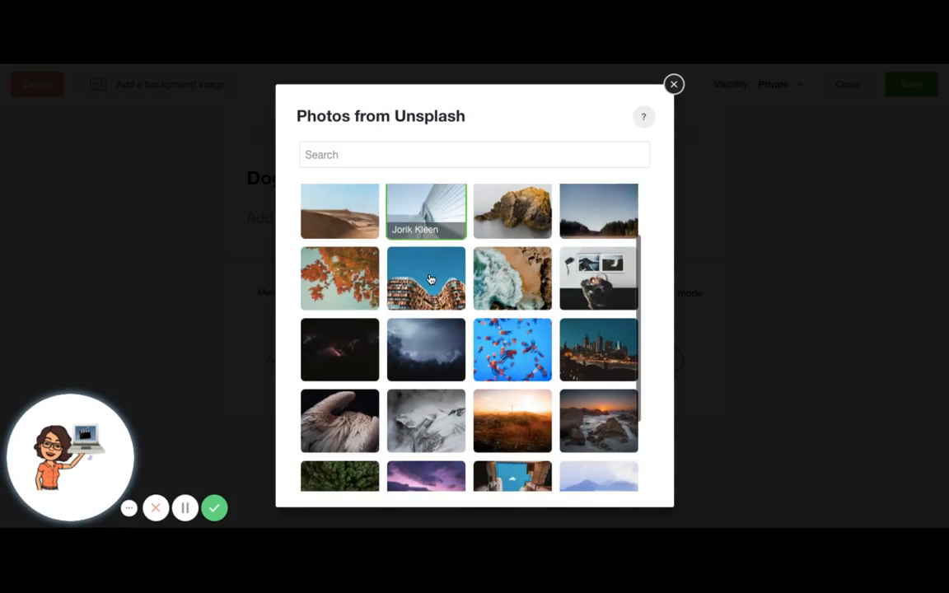
scroll(429, 279, "up", 4)
left_click(348, 155)
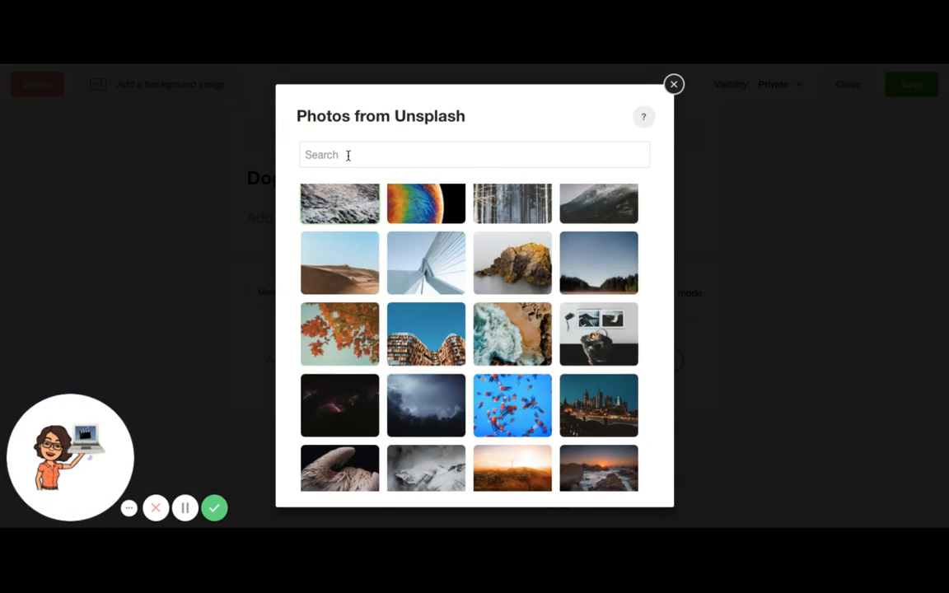
type("dogs")
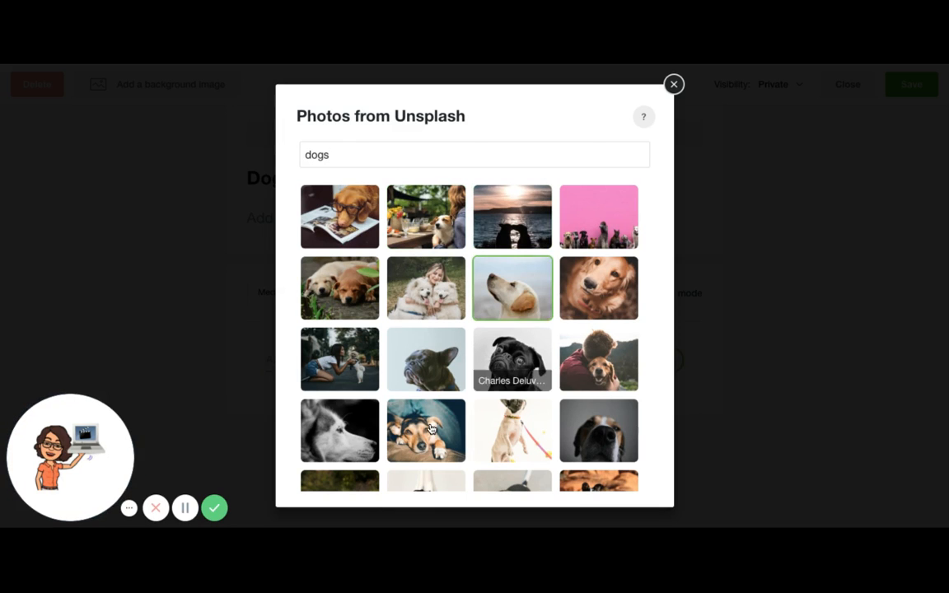
left_click(183, 508)
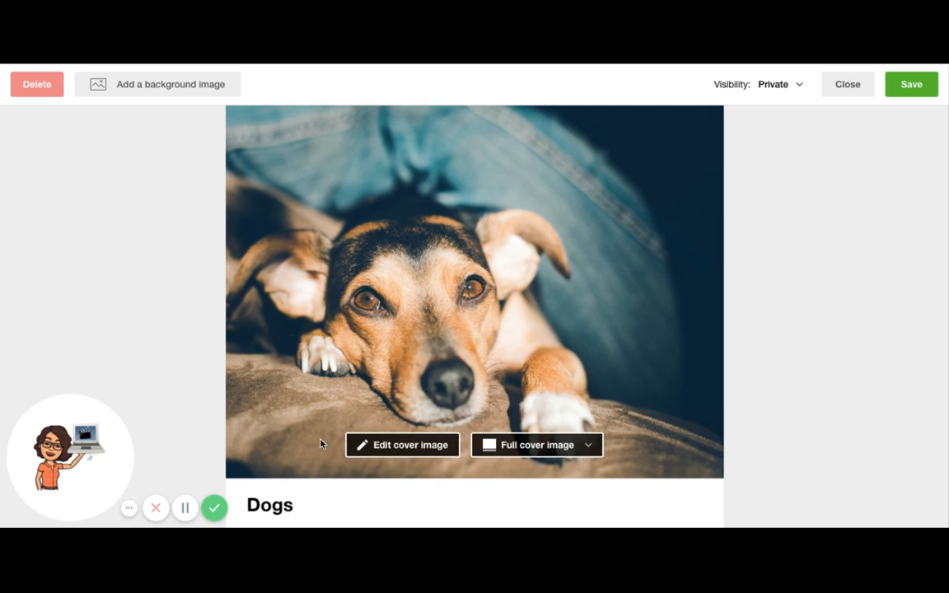
Add a text item reading "This is my first section about dog behavior" to the collection and save it
scroll(341, 333, "down", 5)
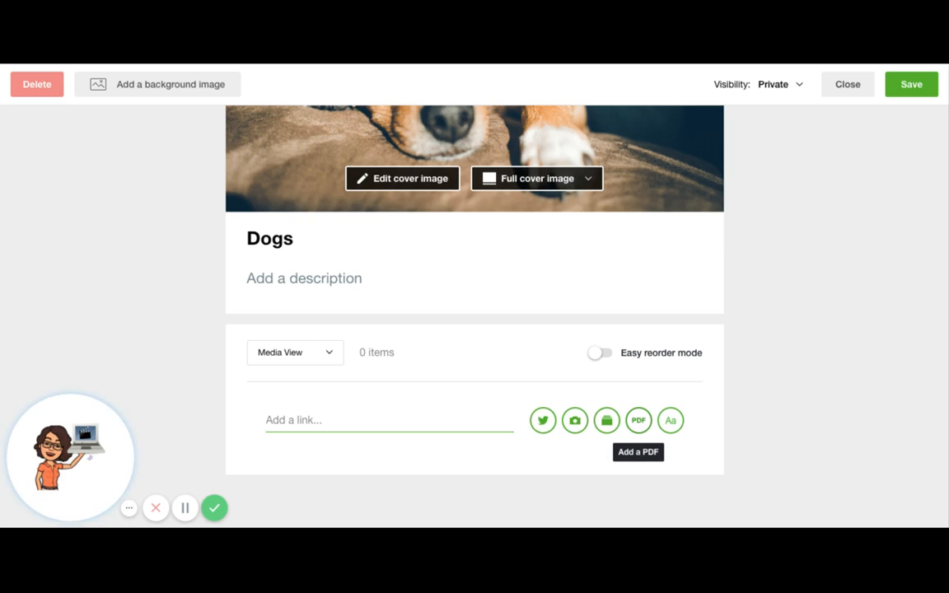
left_click(669, 422)
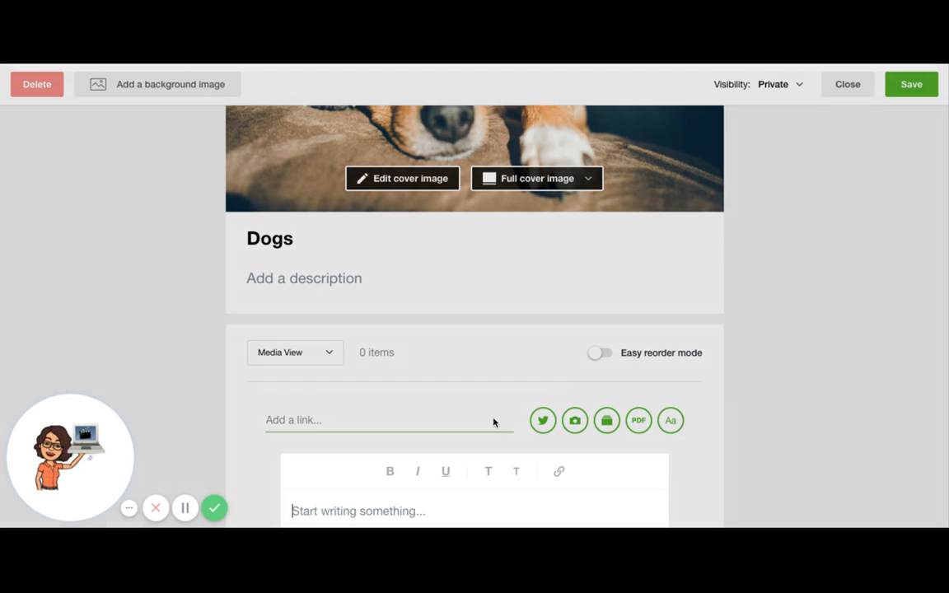
scroll(486, 418, "up", 1)
scroll(486, 418, "down", 4)
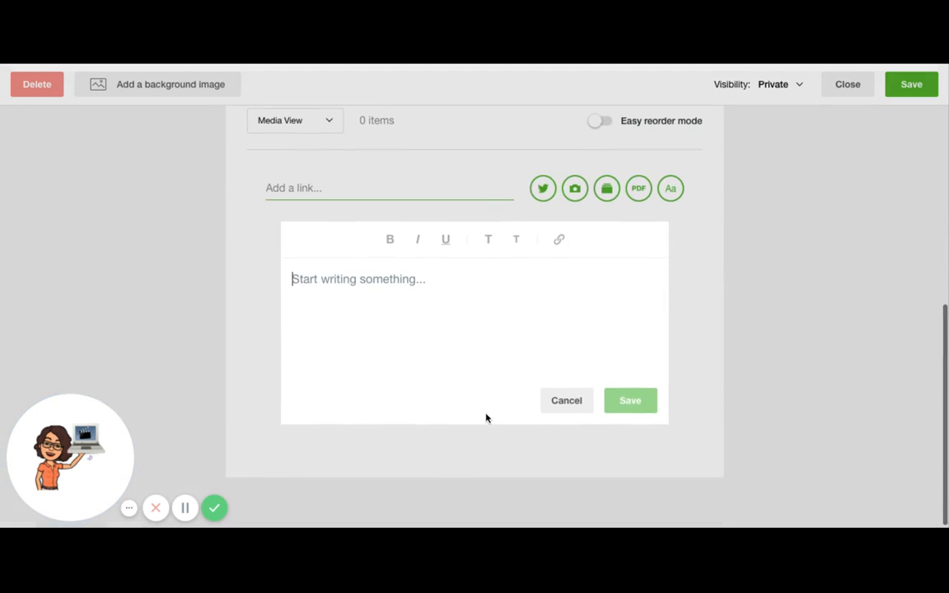
type("T")
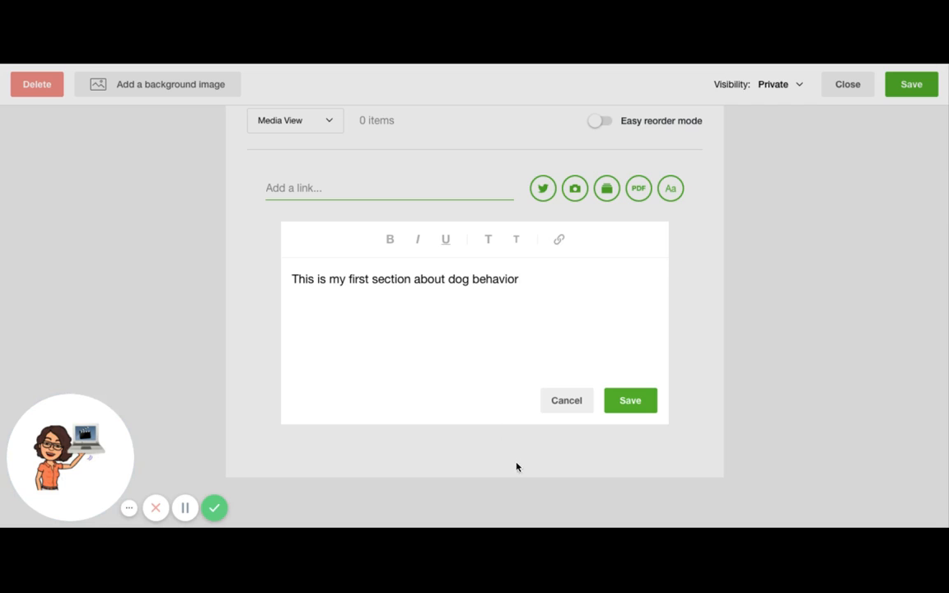
left_click(629, 401)
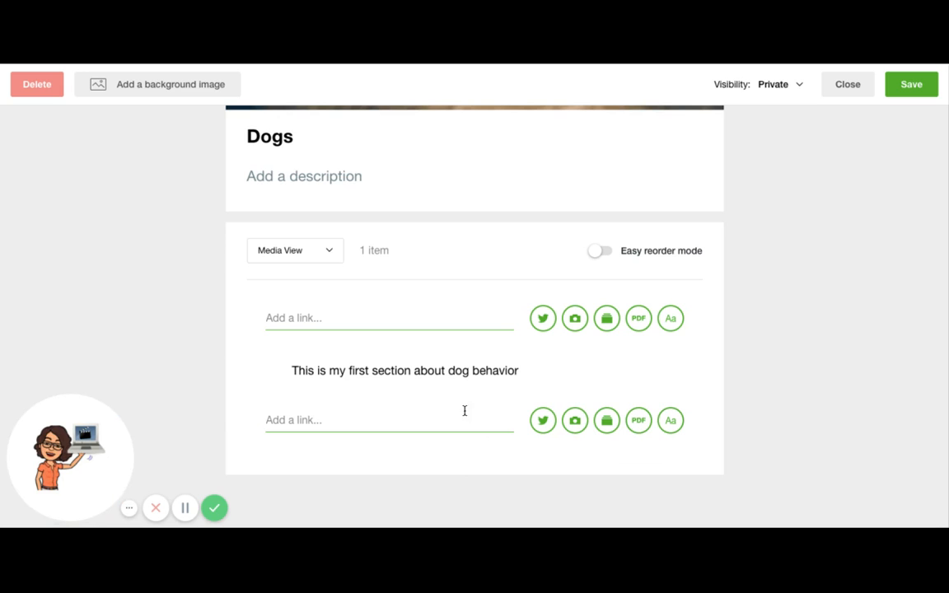
Paste the copied link to the ASPCA article "Common Dog Behavior Issues" as a new item below the text
scroll(414, 424, "down", 1)
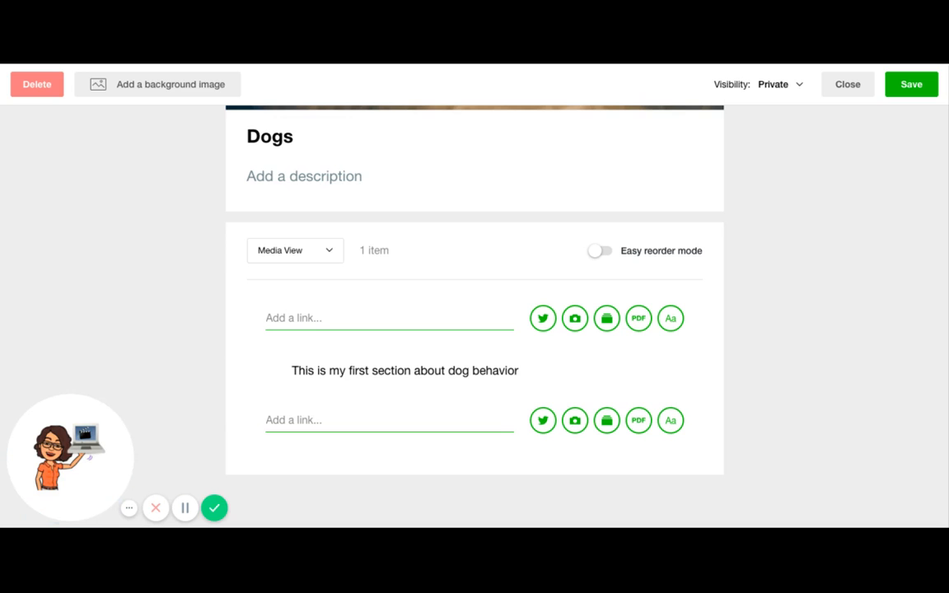
left_click(290, 421)
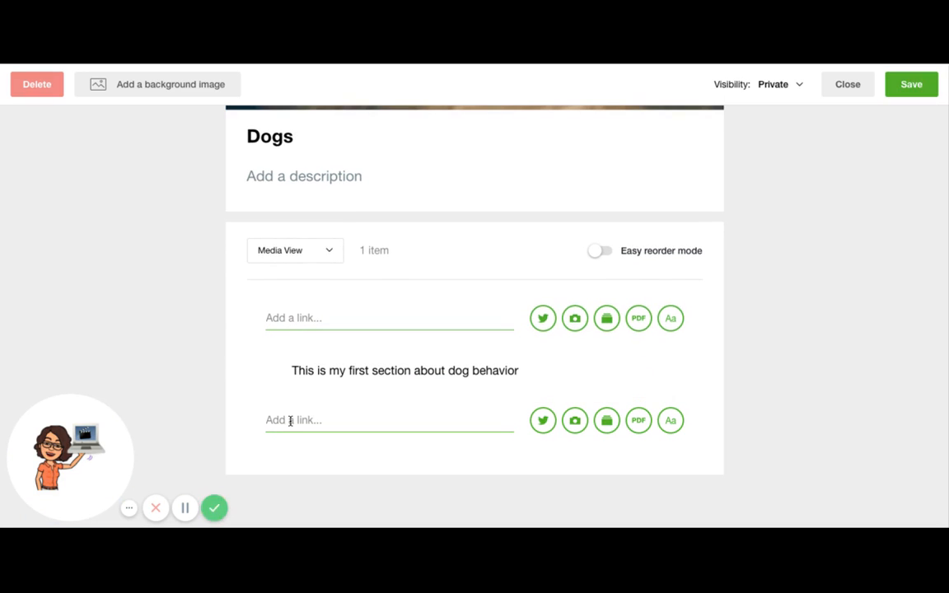
key("ctrl+v")
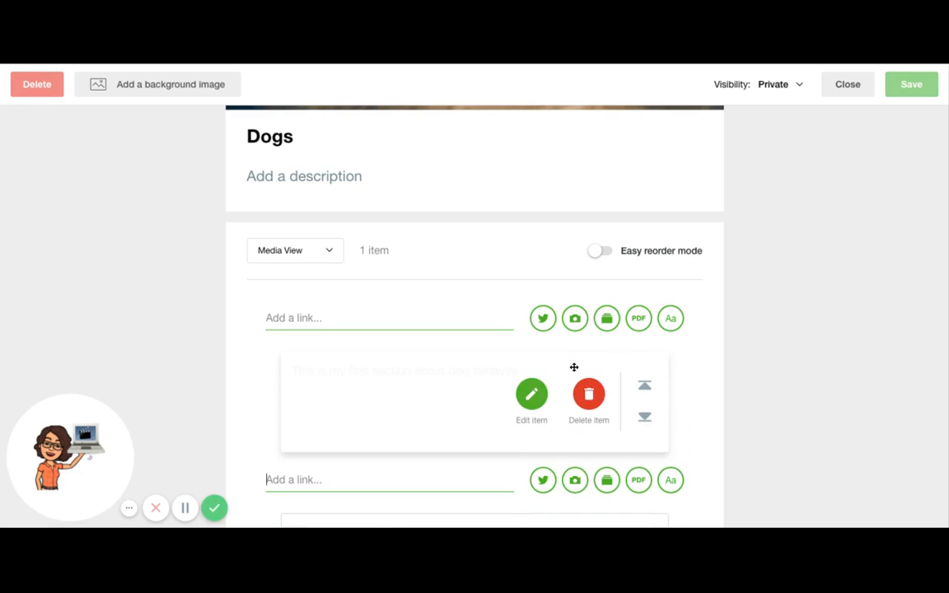
scroll(574, 368, "up", 1)
scroll(574, 367, "up", 4)
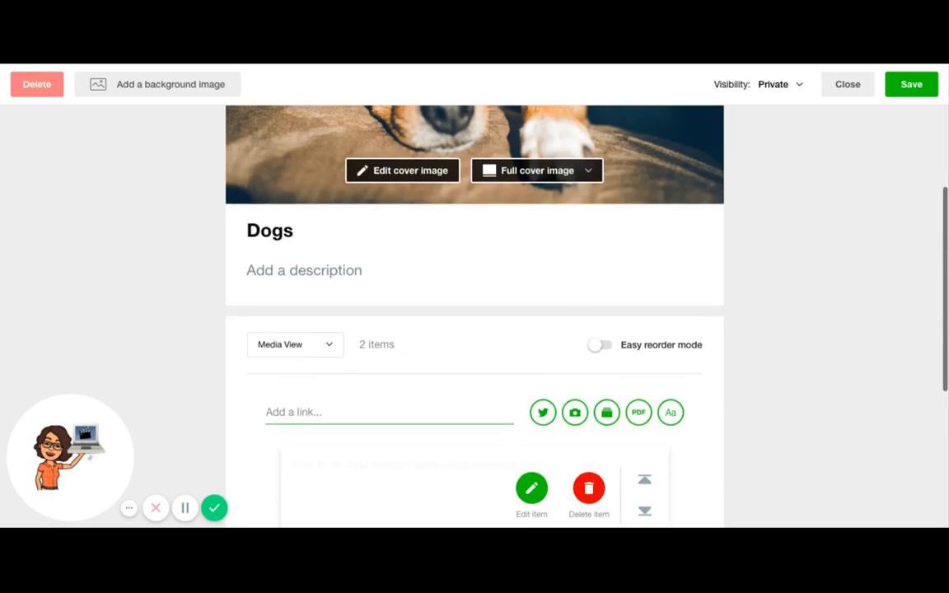
scroll(475, 296, "up", 4)
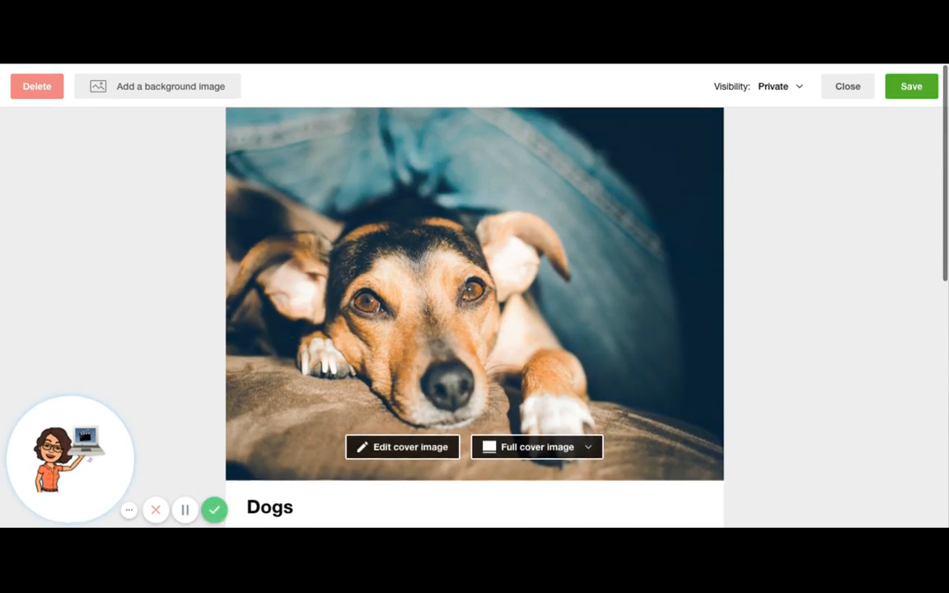
scroll(483, 329, "down", 10)
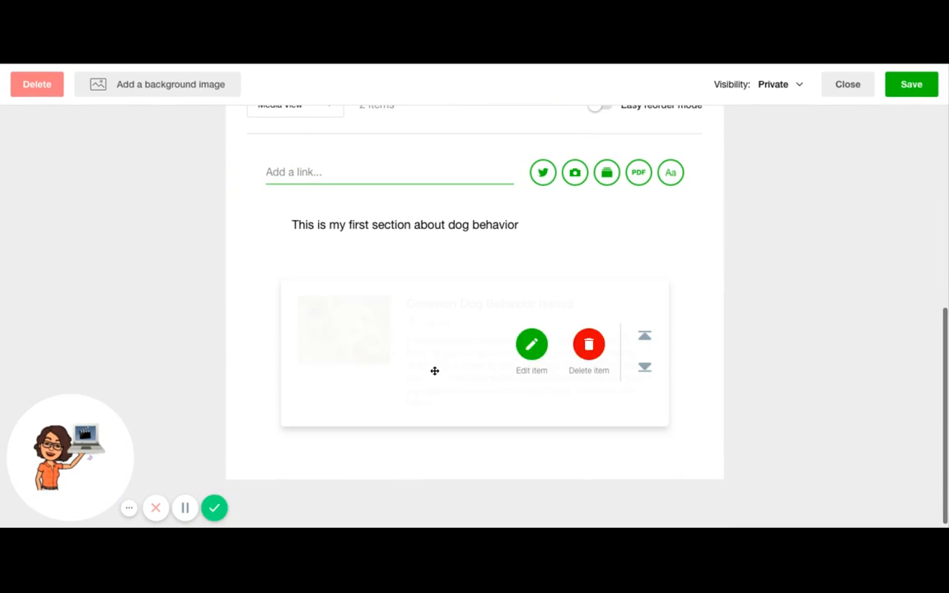
Save the Dogs collection and review its items on the saved page
mouse_move(366, 490)
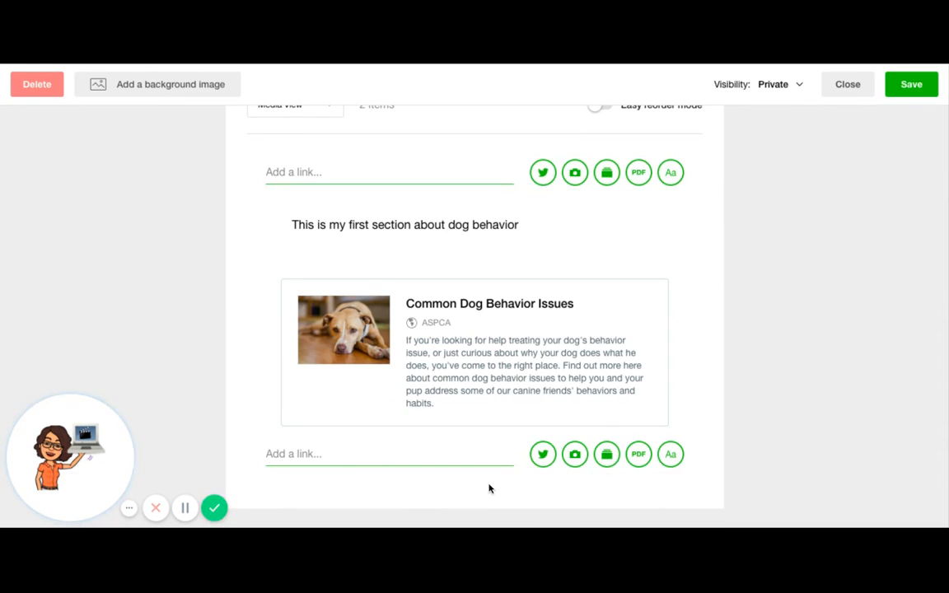
left_click(468, 277)
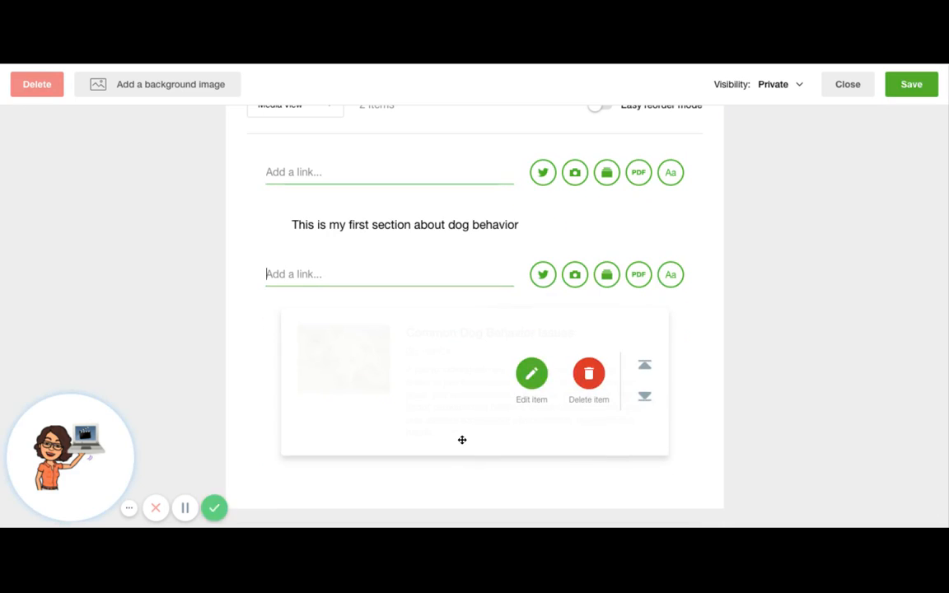
left_click(452, 492)
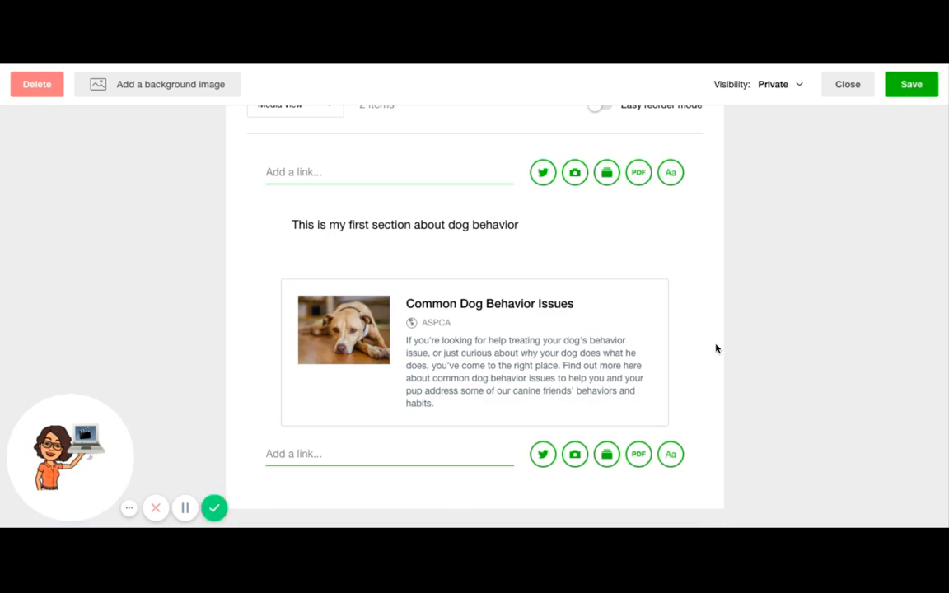
left_click(908, 86)
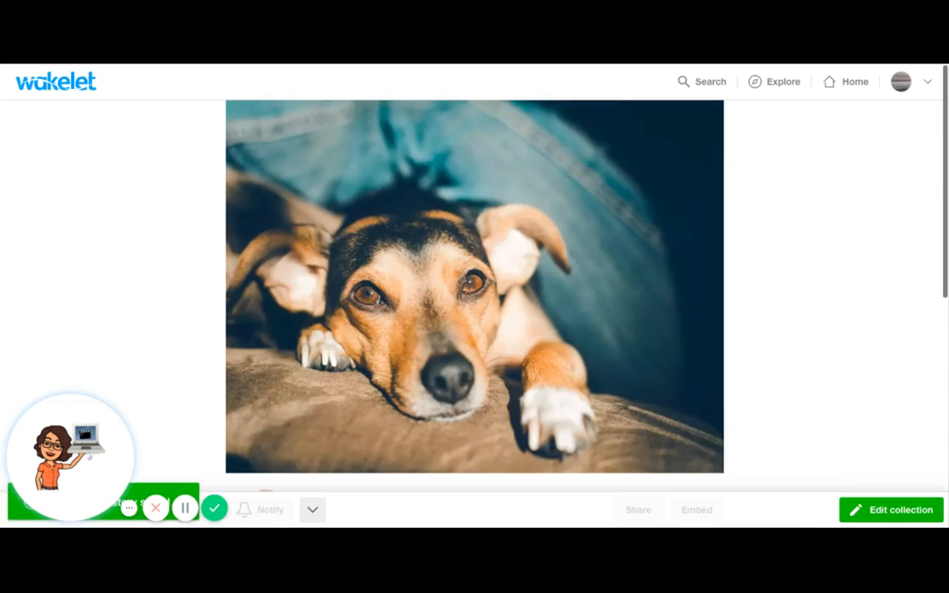
scroll(788, 185, "down", 3)
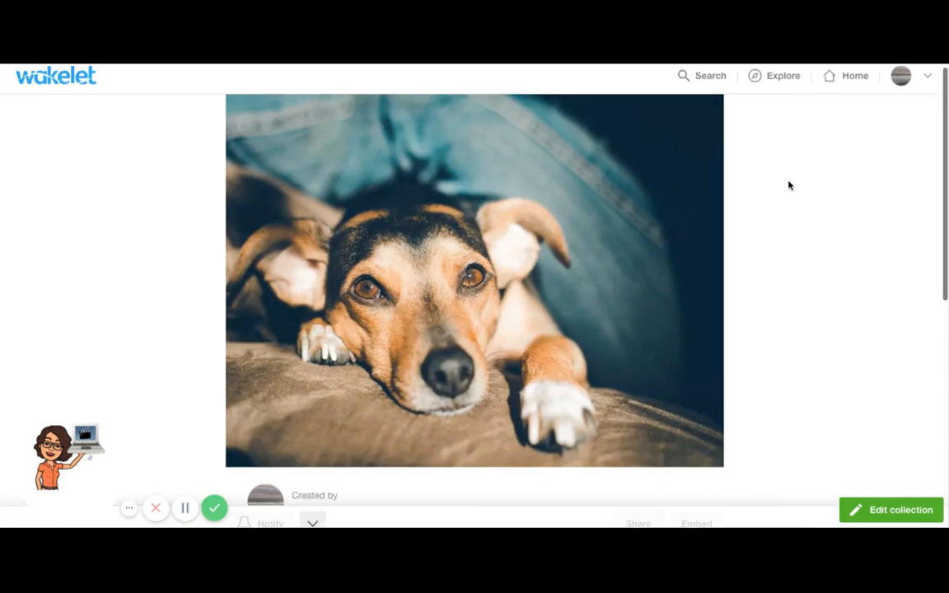
scroll(474, 289, "down", 4)
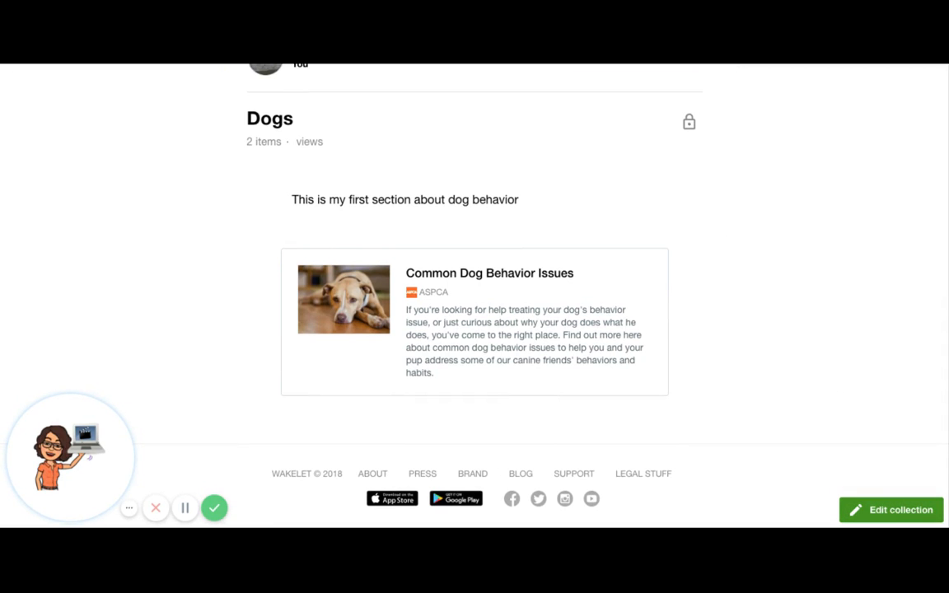
Reopen the collection for editing, set its visibility to Public and publish it
left_click(891, 509)
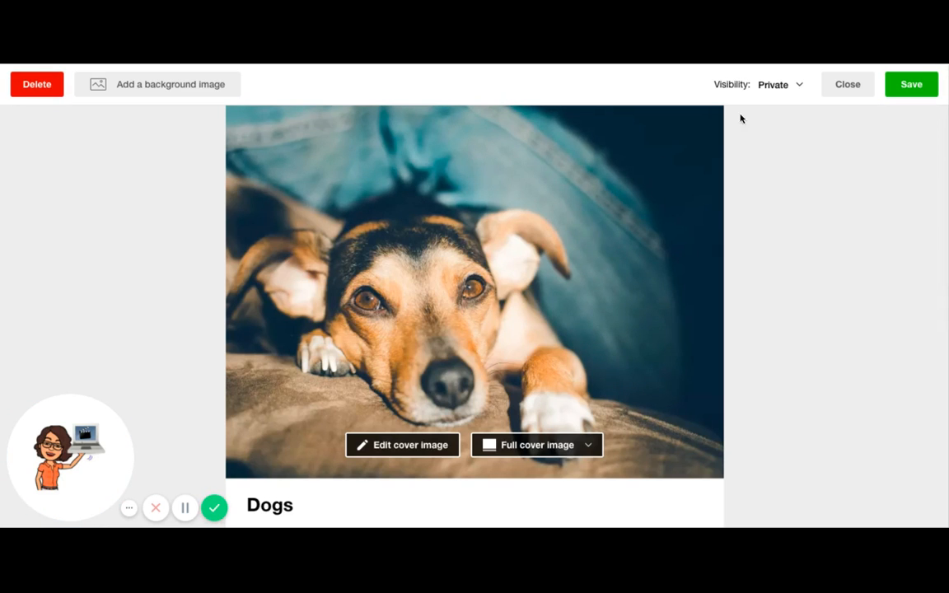
left_click(798, 86)
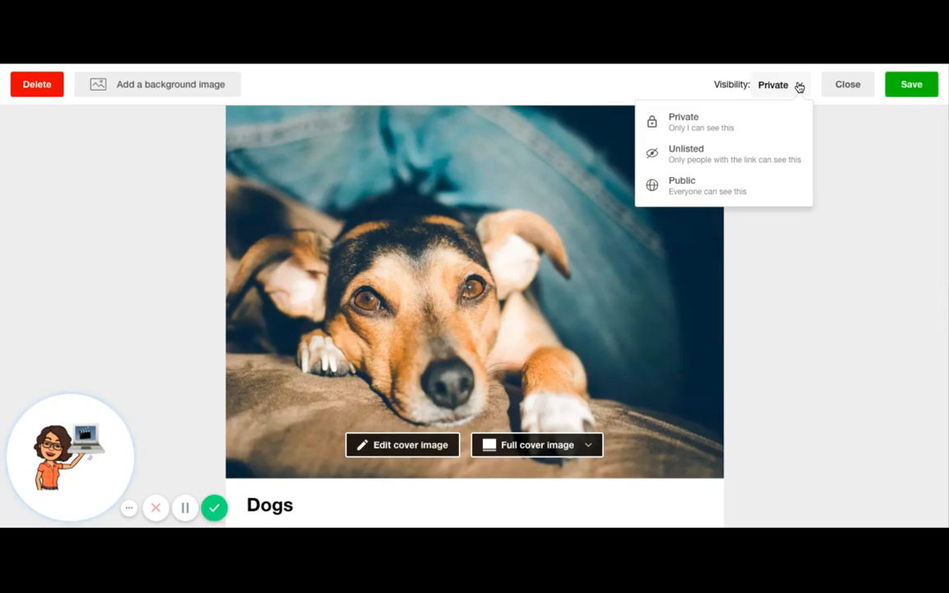
left_click(703, 190)
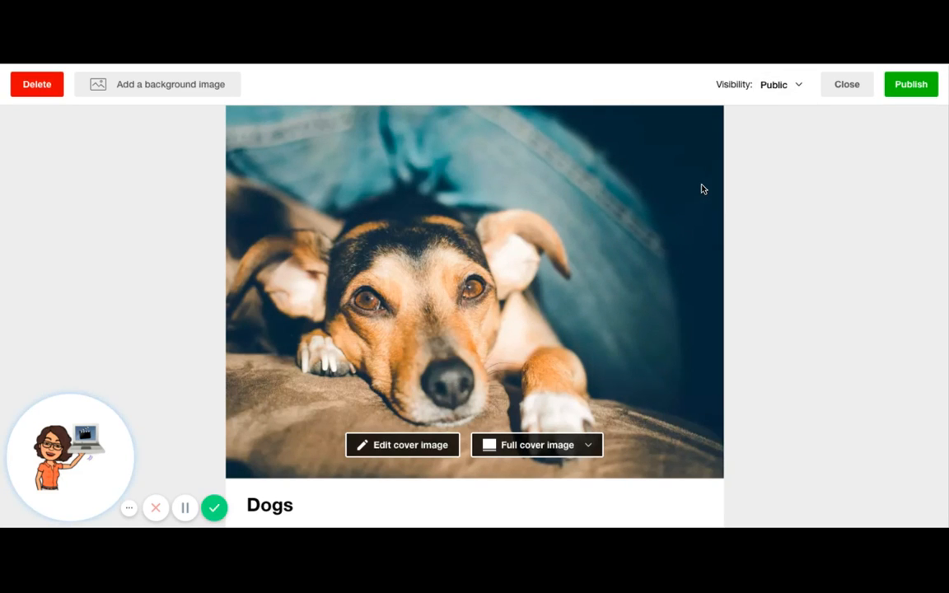
left_click(906, 88)
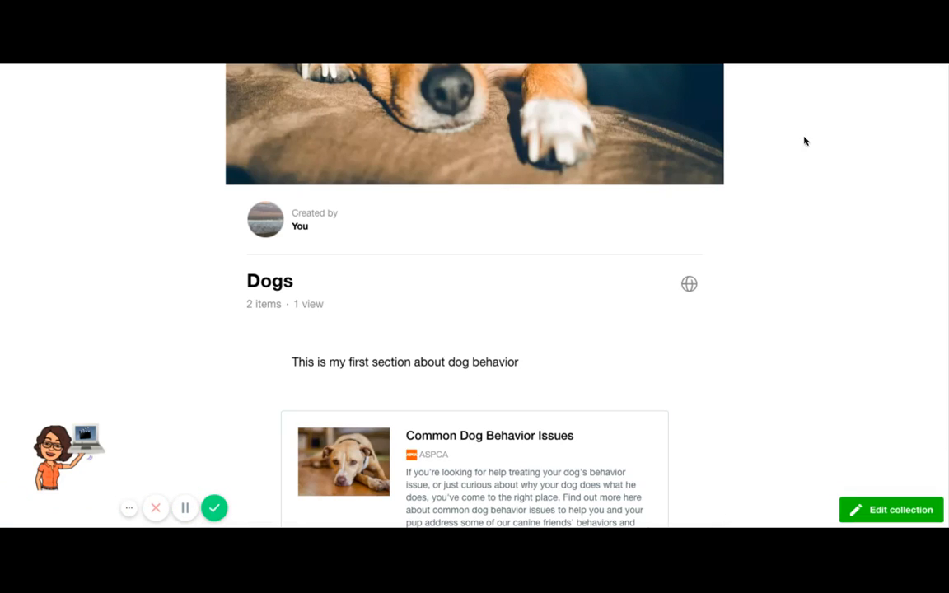
Open the sharing options of the published collection, copy its share link and close them
scroll(797, 145, "up", 5)
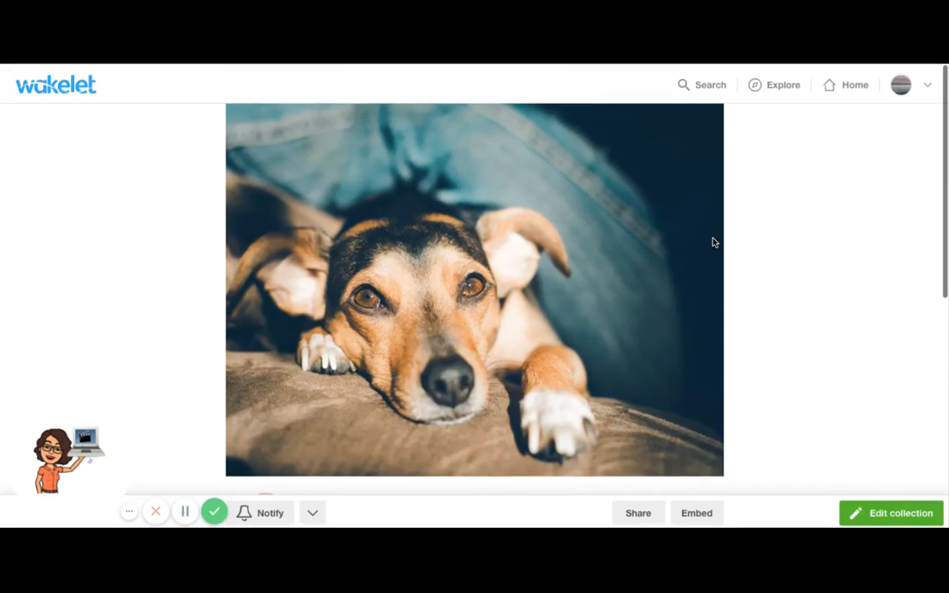
scroll(713, 242, "down", 3)
scroll(703, 269, "up", 5)
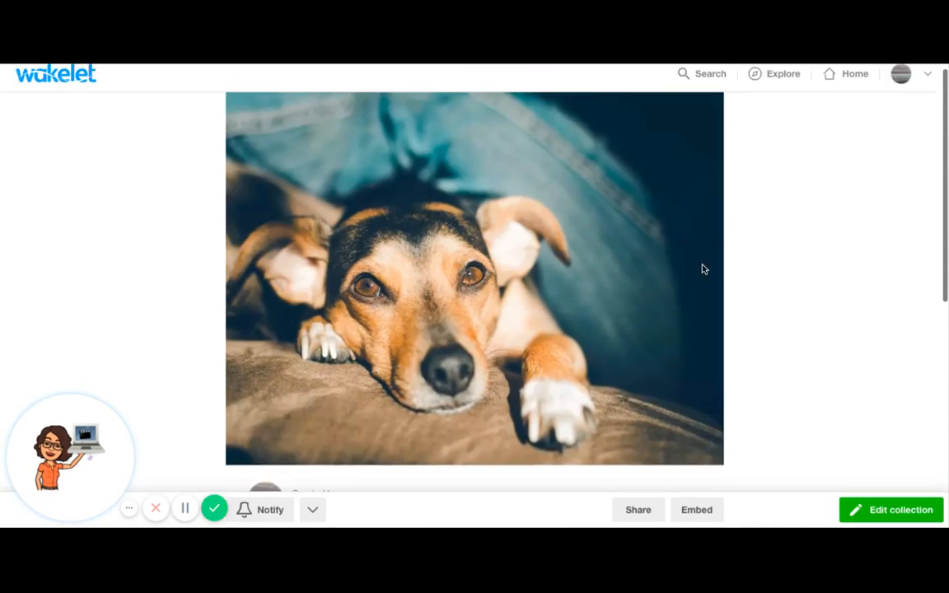
left_click(636, 511)
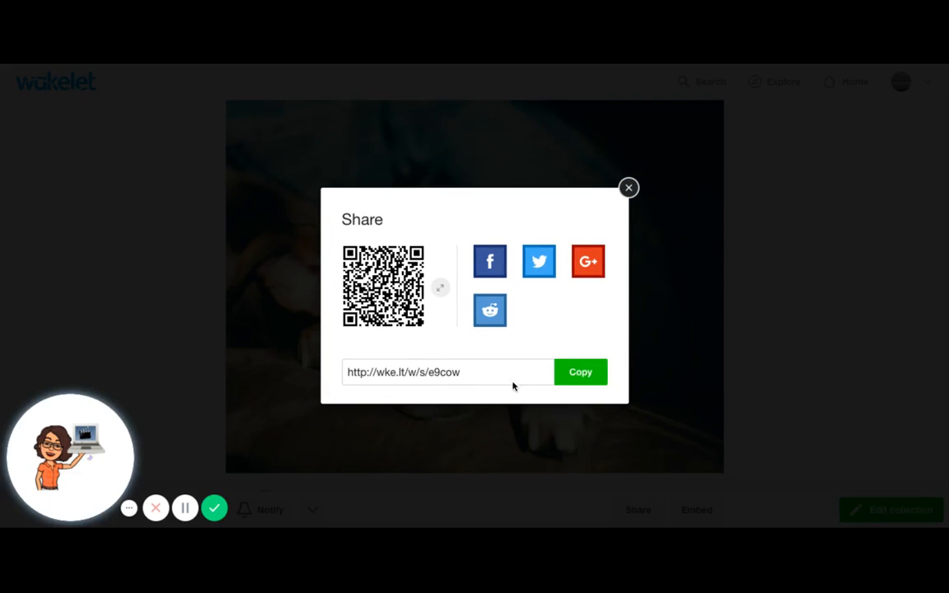
left_click(581, 375)
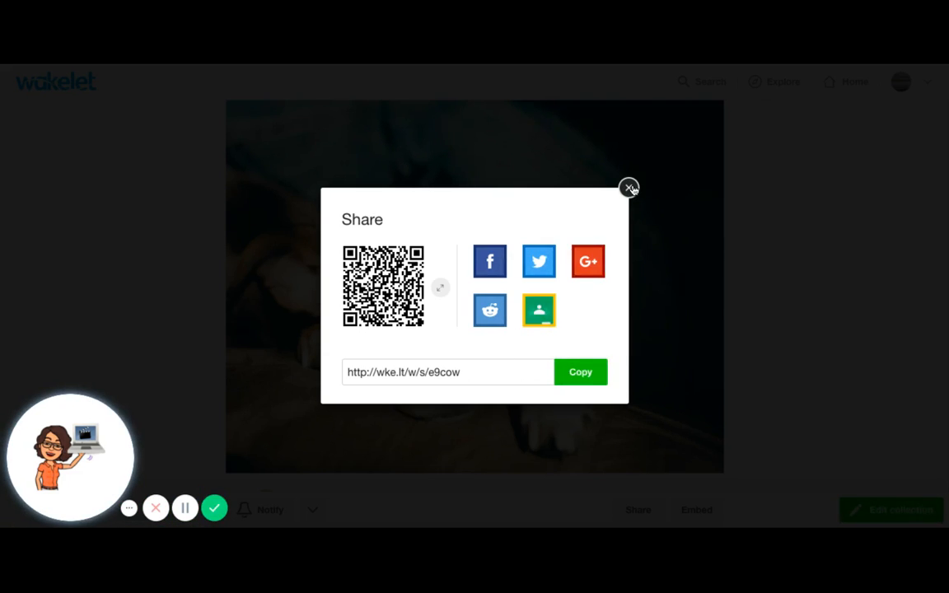
left_click(630, 188)
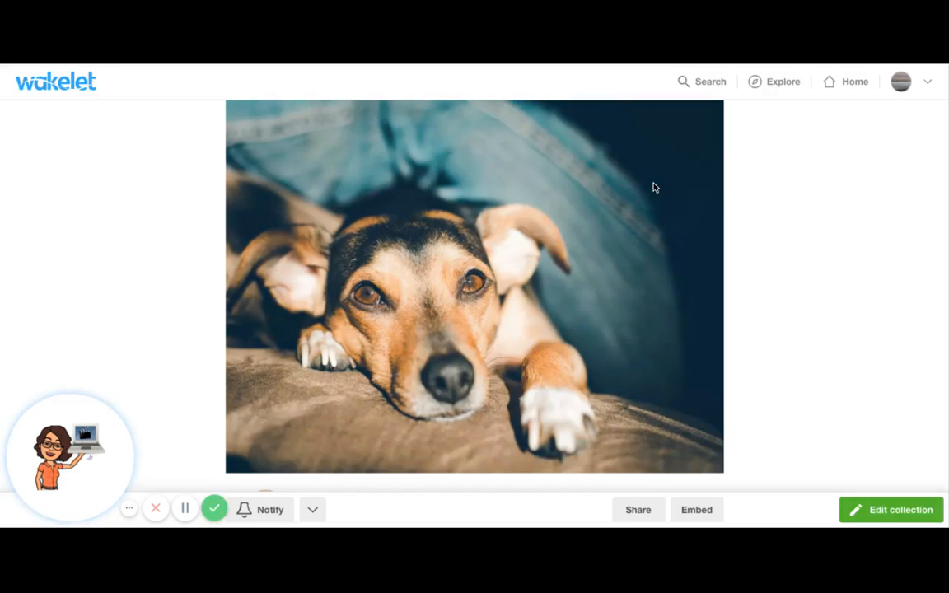